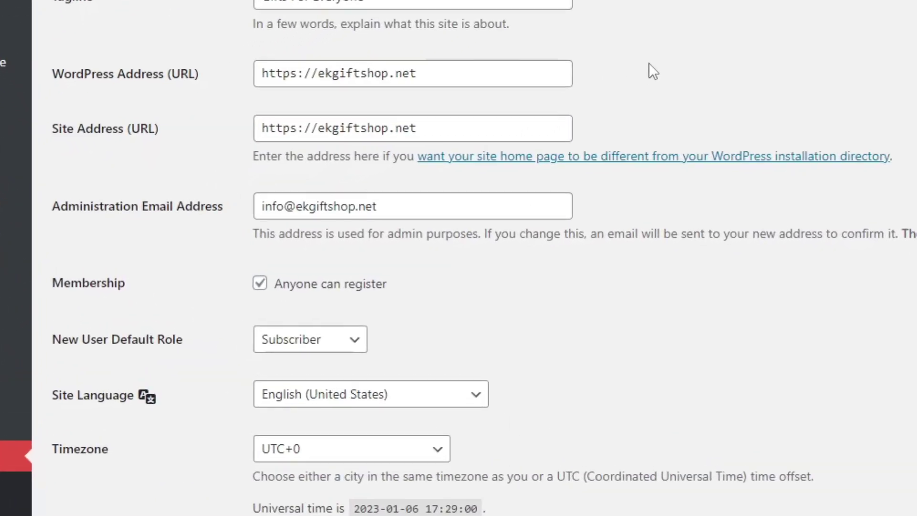
left_click_drag(373, 208, 252, 208)
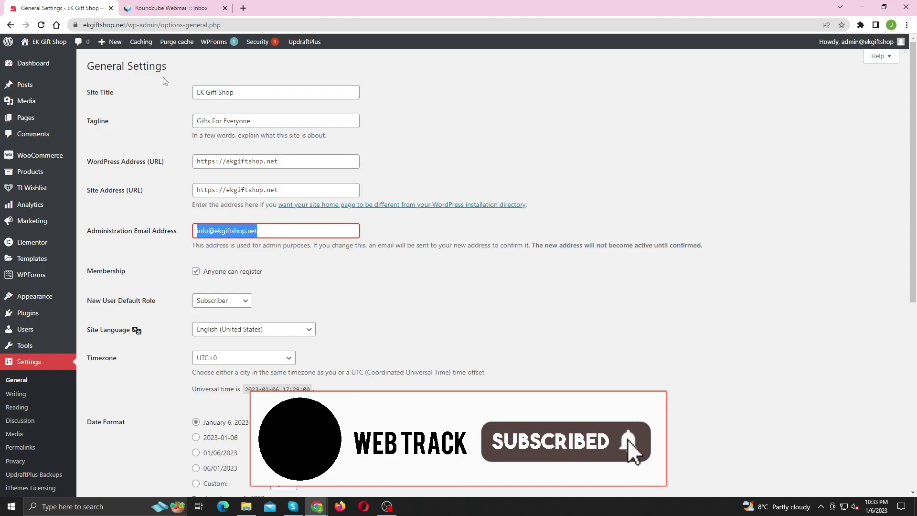
left_click(158, 10)
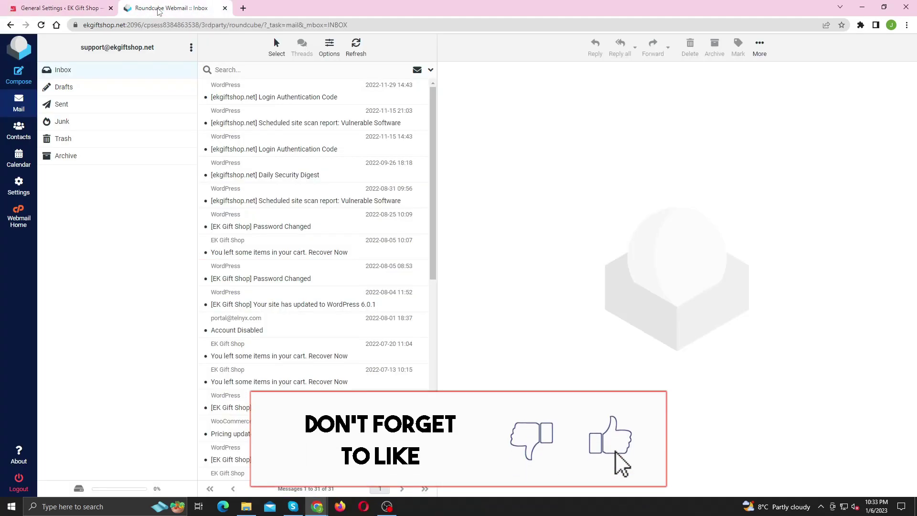
left_click_drag(87, 50, 175, 52)
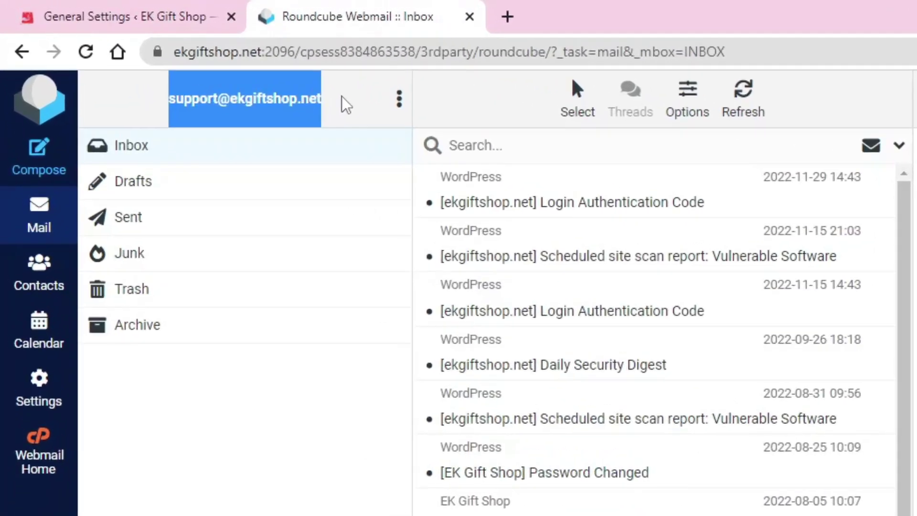
right_click(146, 55)
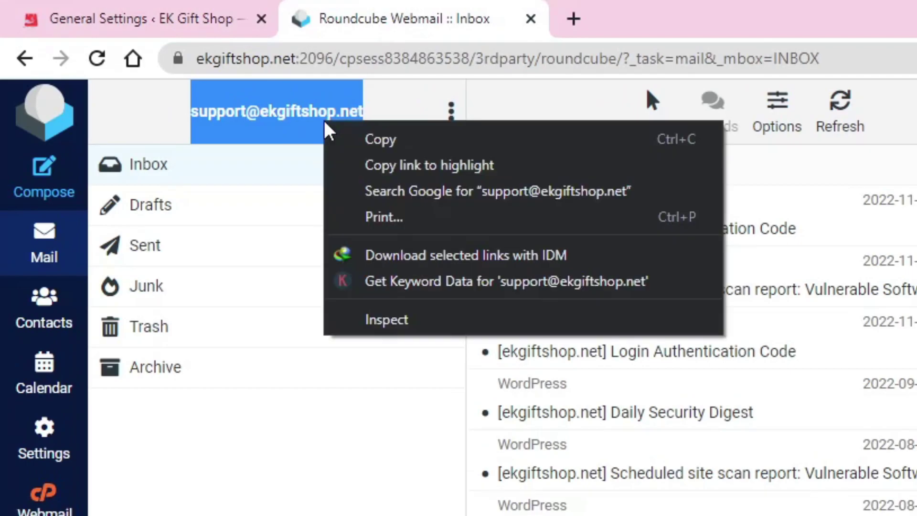
left_click(412, 148)
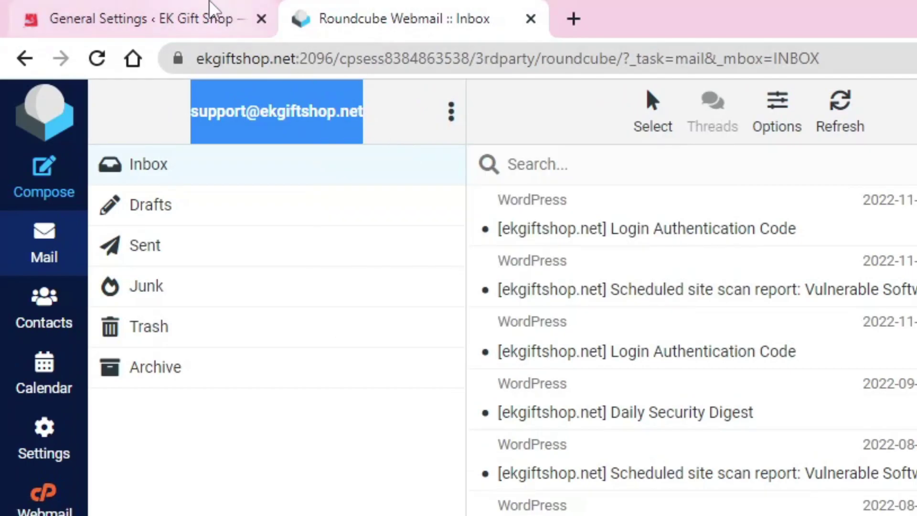
left_click(211, 13)
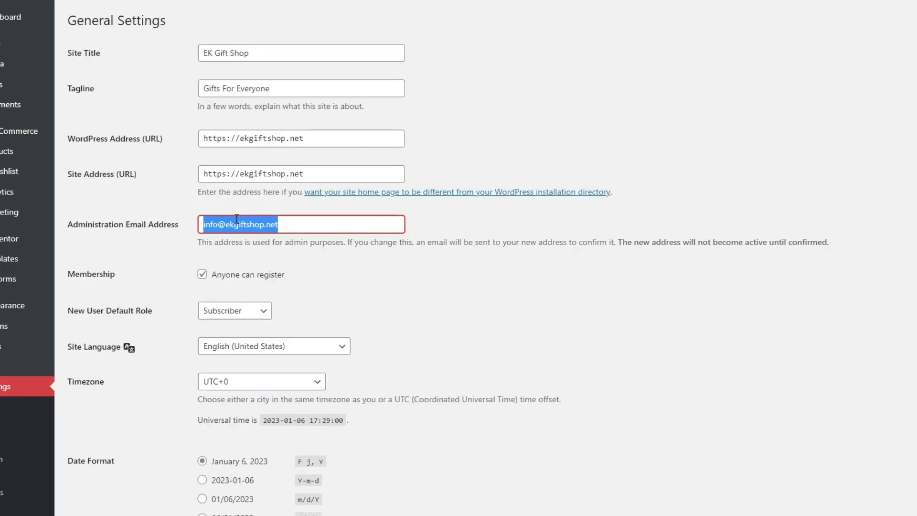
right_click(292, 297)
left_click(367, 283)
type("support")
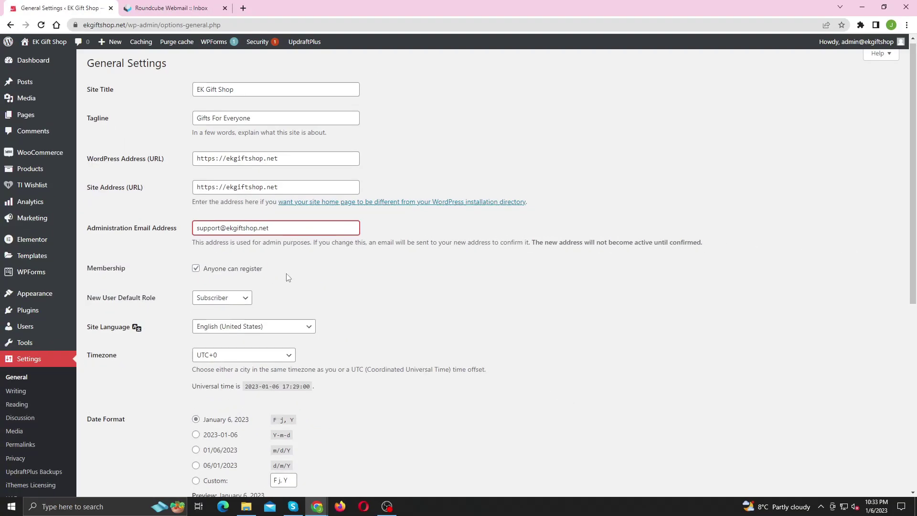
scroll(287, 278, "down", 3)
scroll(286, 277, "down", 2)
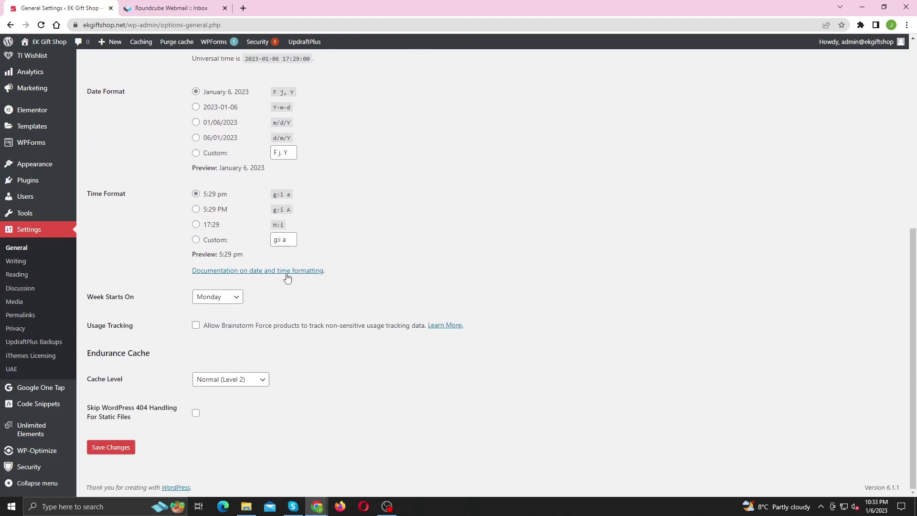
left_click(106, 448)
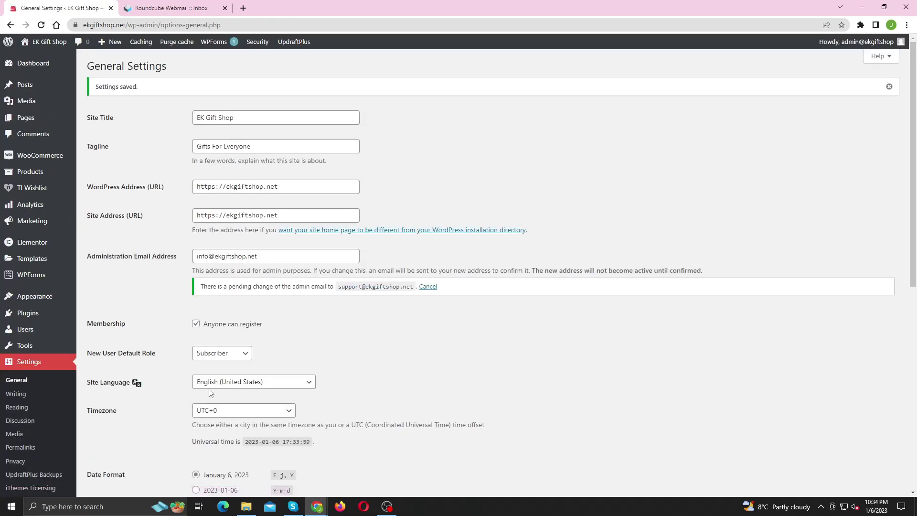
- Review the pending admin email change notice and check the webmail inbox for the confirmation message
left_click_drag(201, 286, 335, 286)
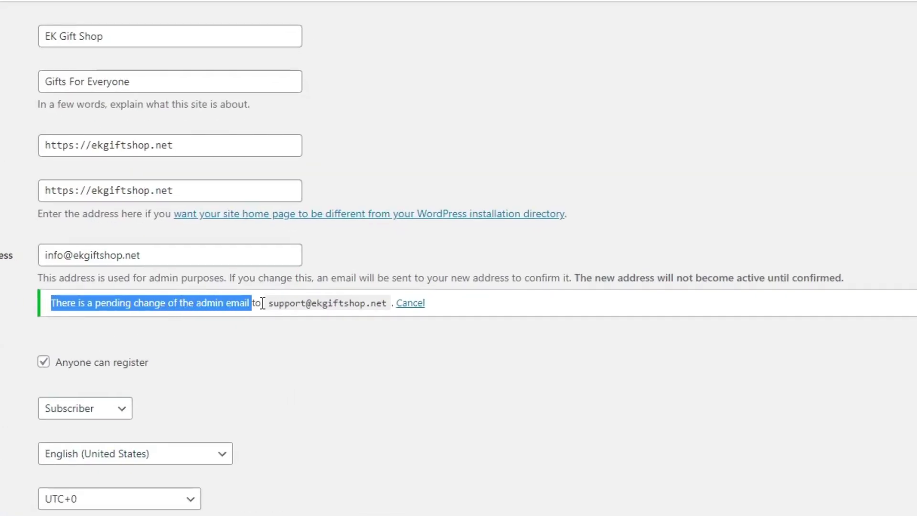
left_click_drag(262, 303, 436, 303)
left_click(490, 282)
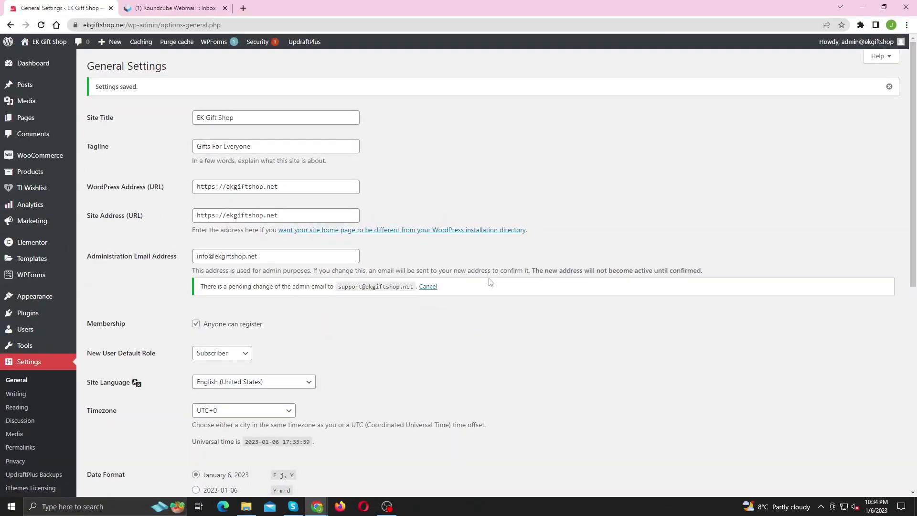
left_click(176, 8)
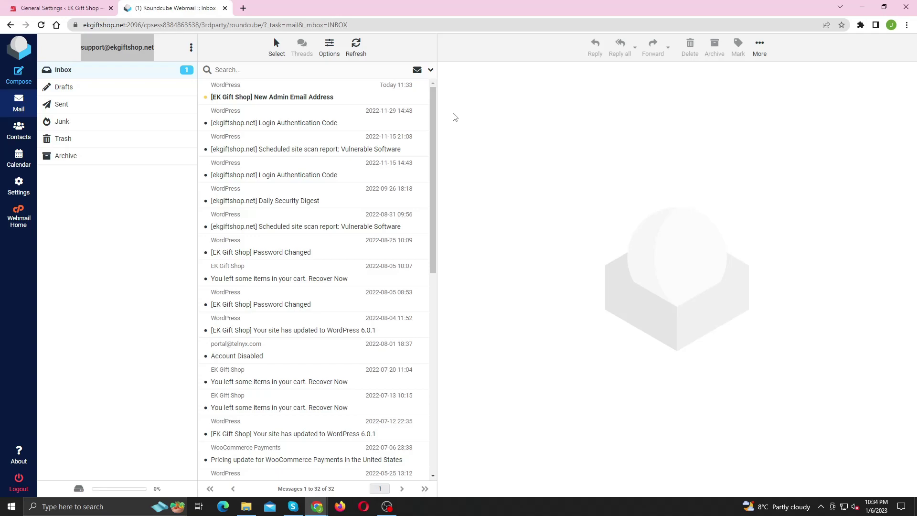
left_click(65, 9)
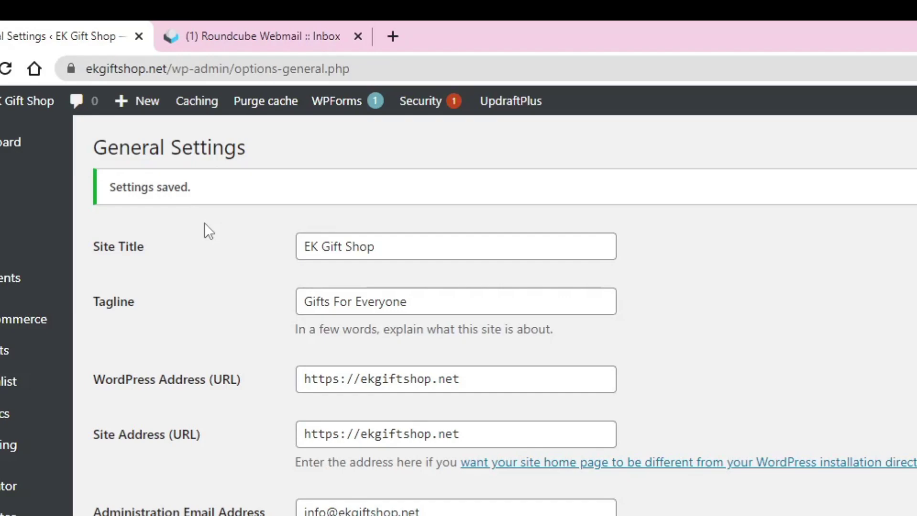
- Load the hidden All Settings page by changing the address to options.php
left_click_drag(234, 68, 374, 67)
type("opti")
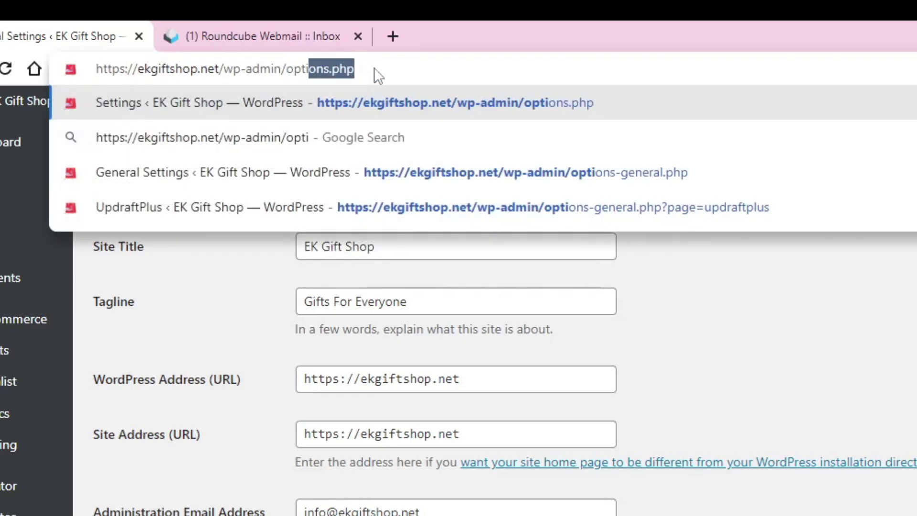
type("ons.php")
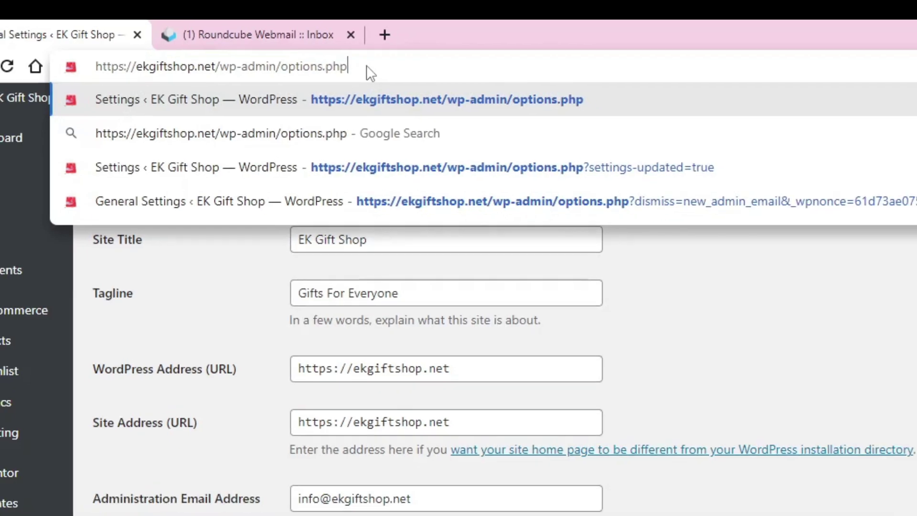
key("Return")
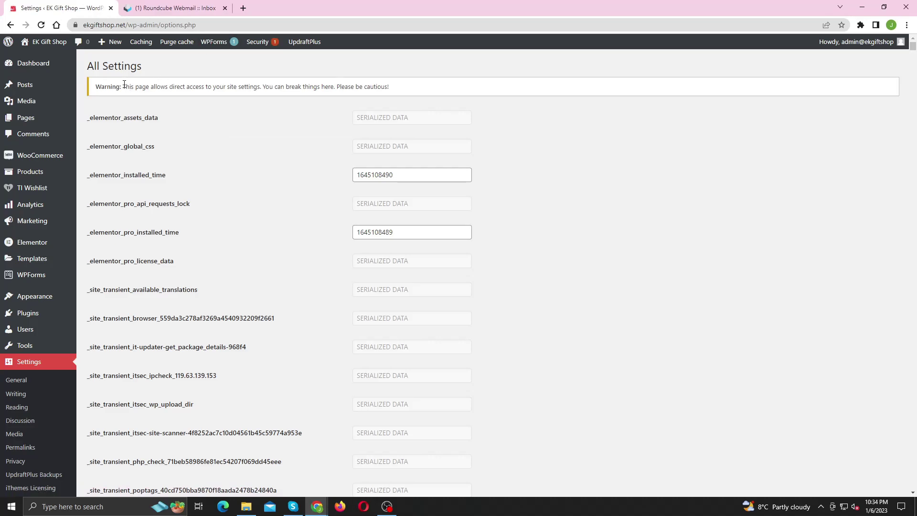
- Review the direct-access warning and locate the admin_email option on options.php
left_click_drag(122, 86, 403, 85)
left_click(403, 85)
scroll(483, 206, "down", 2)
scroll(494, 256, "down", 2)
scroll(493, 256, "down", 2)
scroll(506, 243, "down", 2)
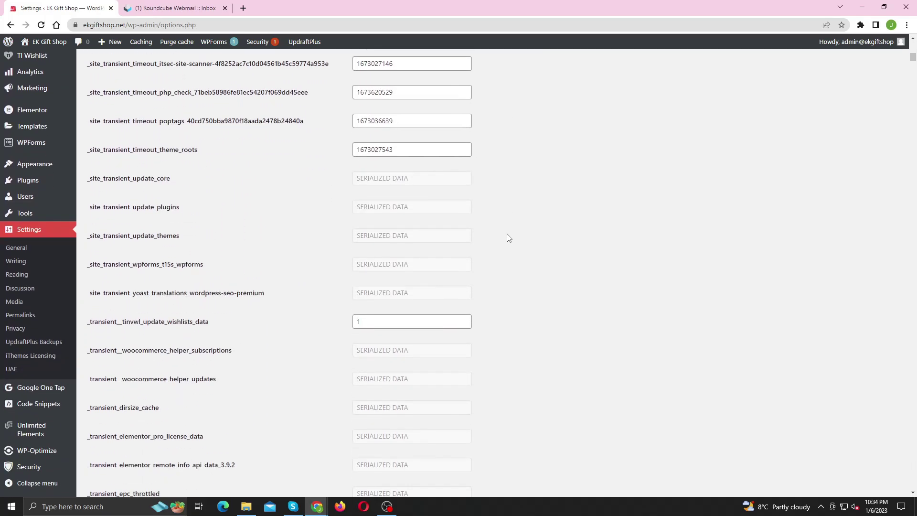
scroll(507, 237, "down", 3)
scroll(507, 237, "down", 2)
scroll(507, 237, "down", 3)
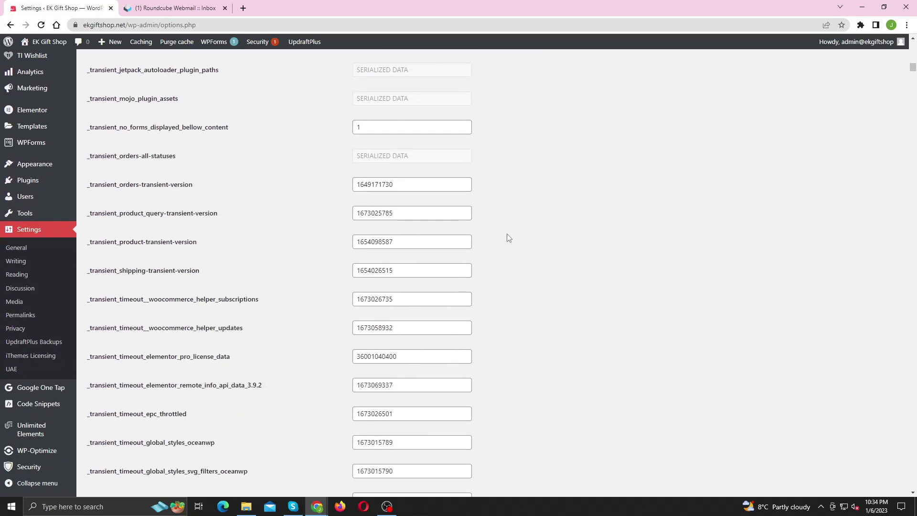
scroll(507, 238, "down", 3)
scroll(506, 237, "down", 3)
scroll(507, 237, "down", 4)
scroll(507, 237, "down", 4)
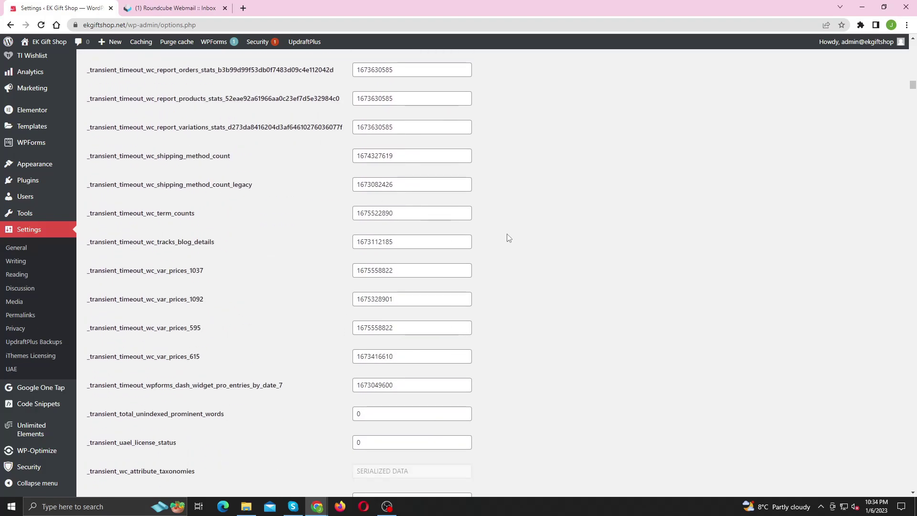
scroll(507, 237, "down", 4)
scroll(507, 237, "down", 2)
scroll(507, 238, "down", 2)
scroll(507, 237, "down", 3)
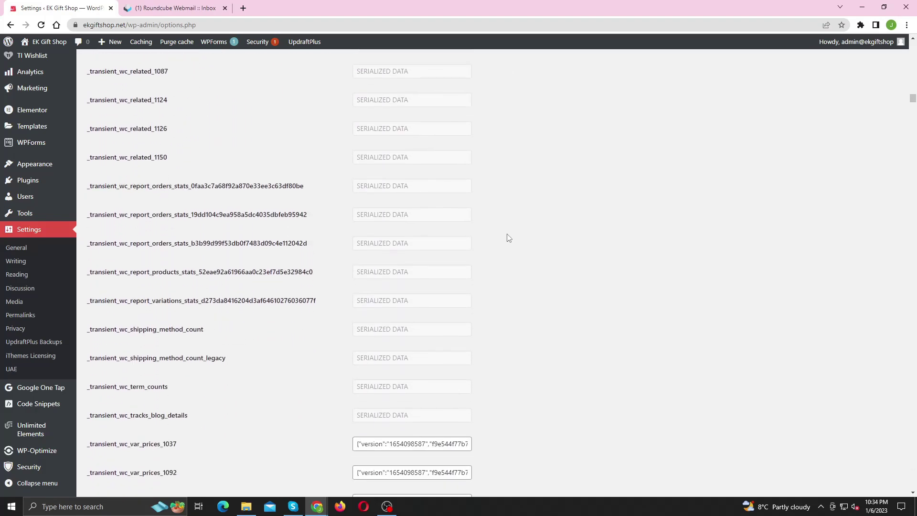
scroll(507, 237, "down", 2)
scroll(507, 237, "down", 2)
scroll(507, 237, "down", 1)
scroll(507, 238, "down", 2)
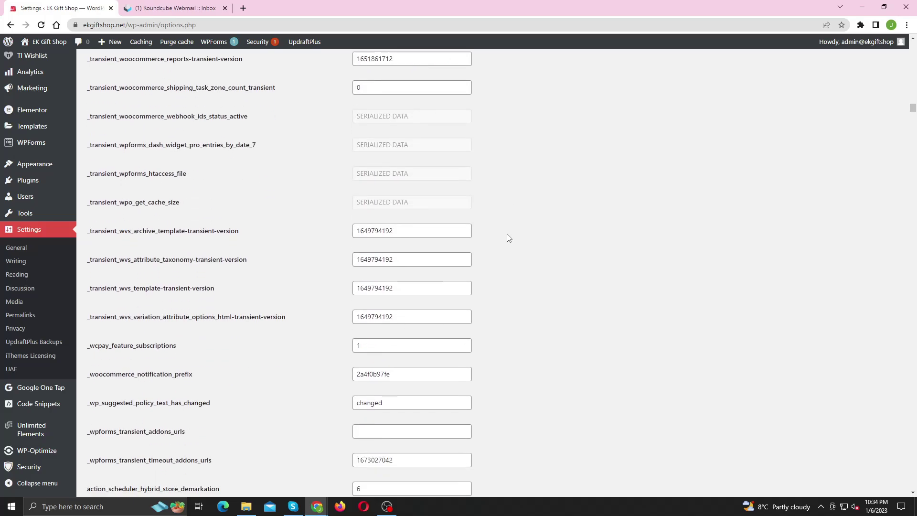
scroll(507, 237, "down", 2)
scroll(507, 237, "down", 3)
scroll(507, 236, "down", 2)
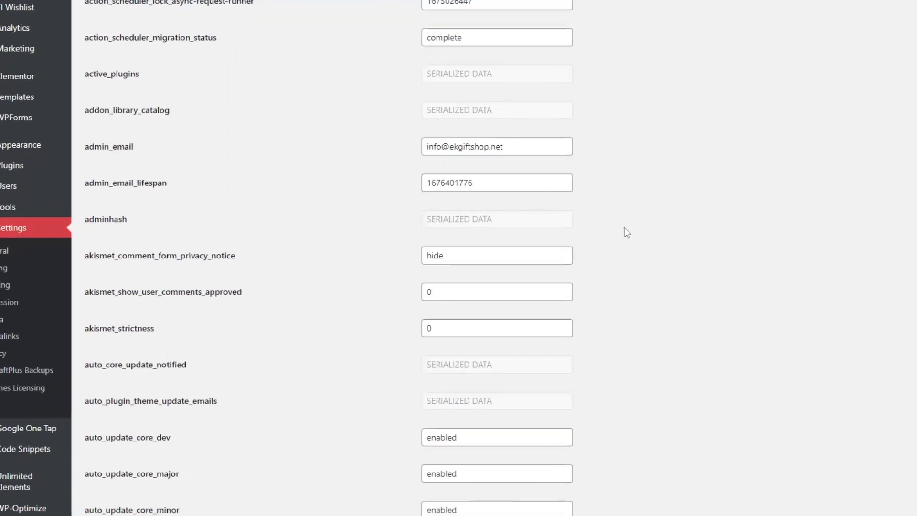
mouse_move(75, 131)
left_mouse_down()
mouse_move(628, 117)
mouse_move(705, 124)
left_mouse_up()
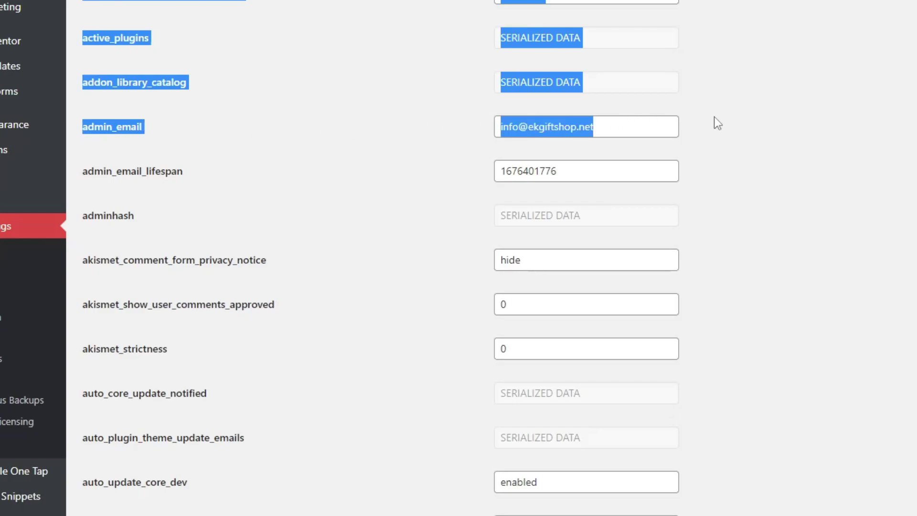
left_click(714, 116)
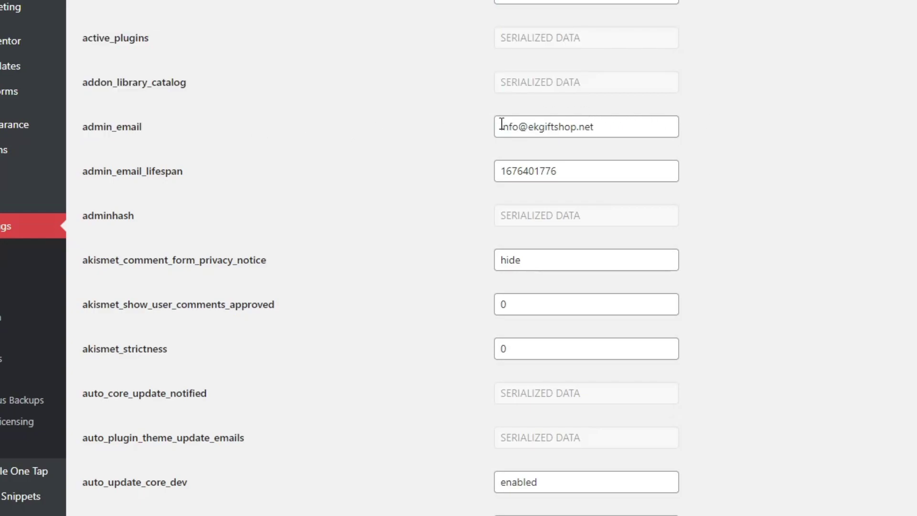
left_click_drag(517, 128, 499, 131)
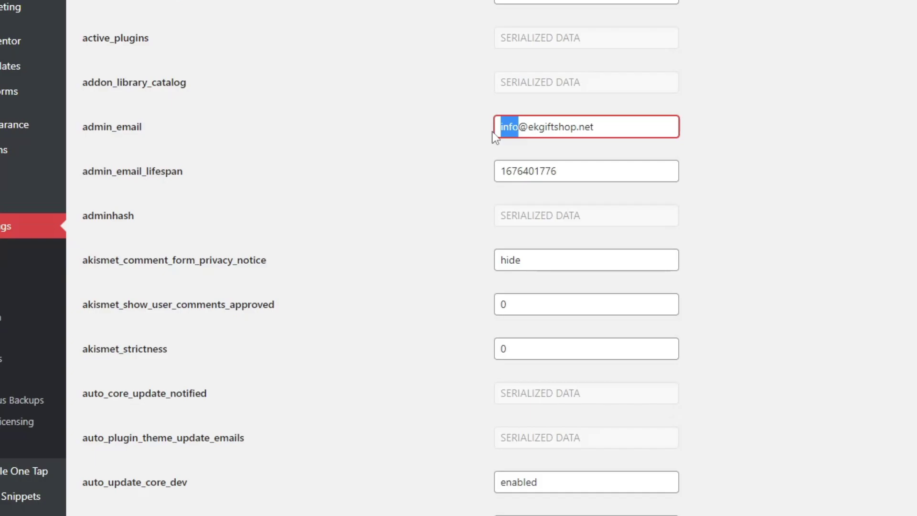
type("suppo")
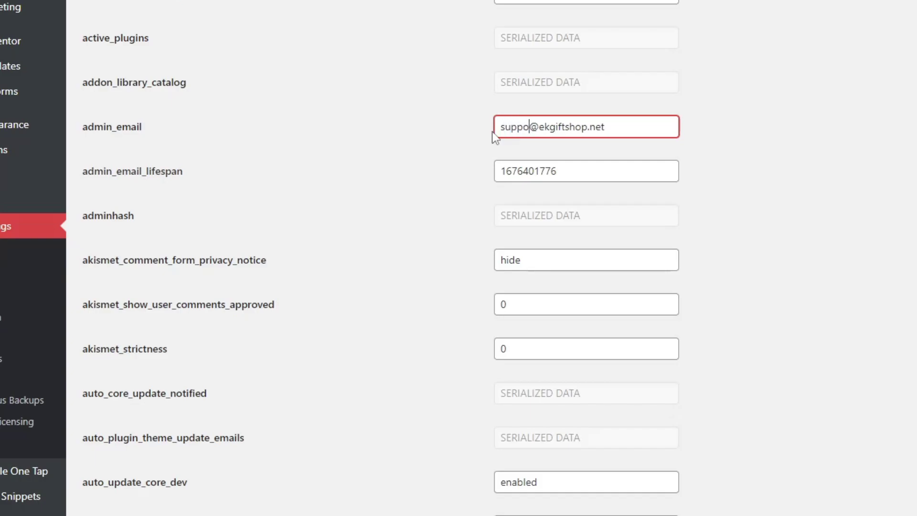
type("rt")
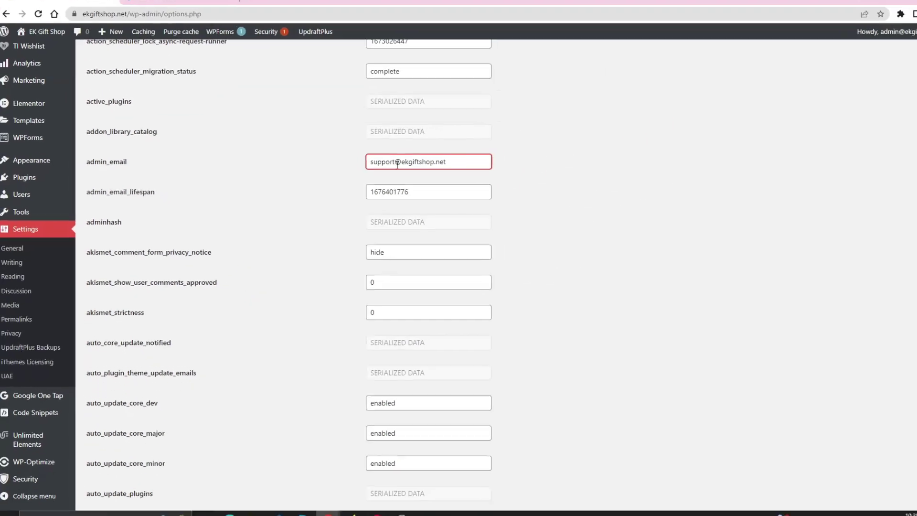
left_click(475, 165)
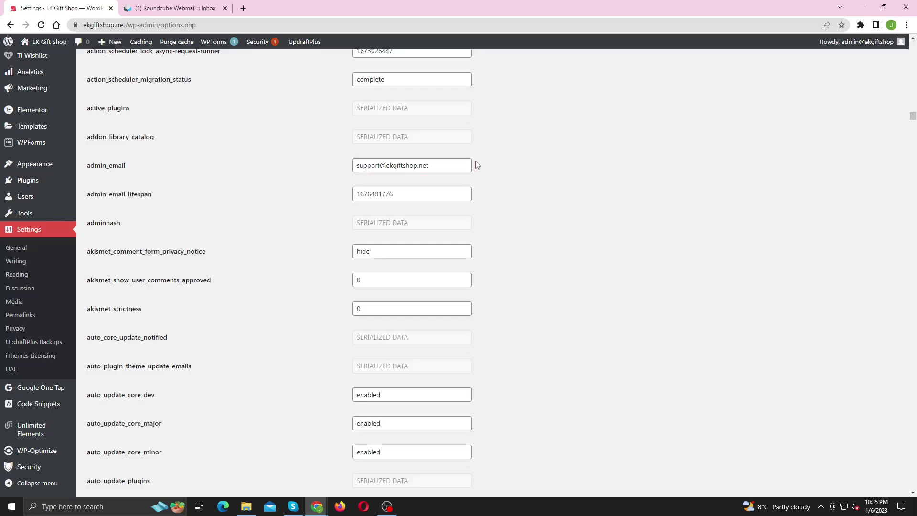
scroll(474, 165, "down", 15)
scroll(474, 165, "down", 15)
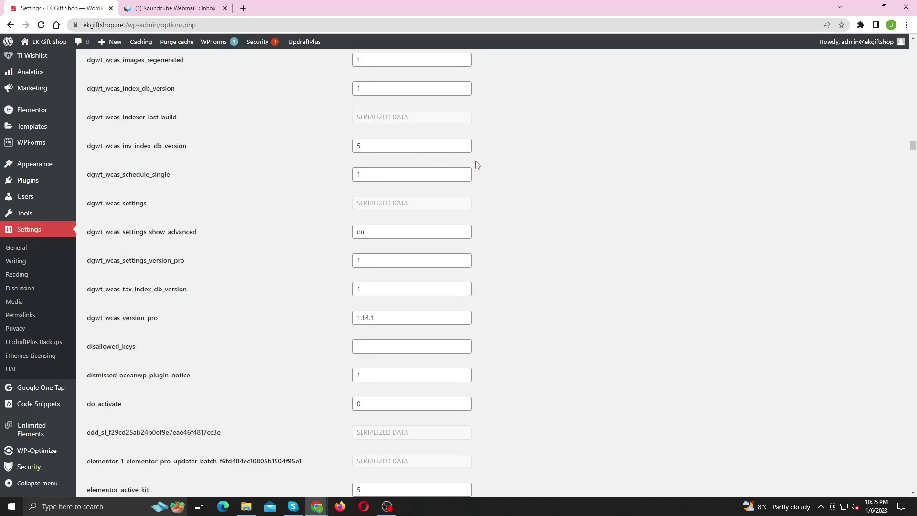
scroll(475, 166, "down", 15)
scroll(475, 164, "down", 15)
scroll(475, 165, "down", 15)
scroll(475, 165, "down", 15)
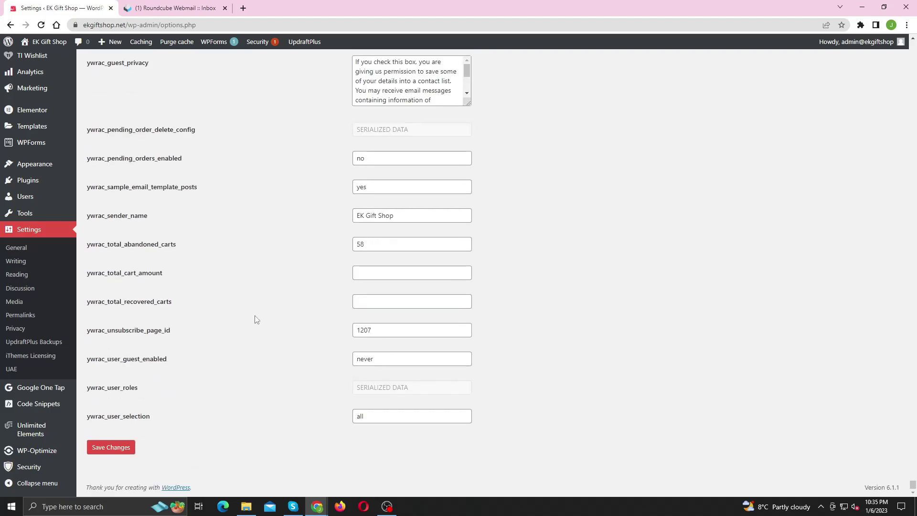
left_click(120, 448)
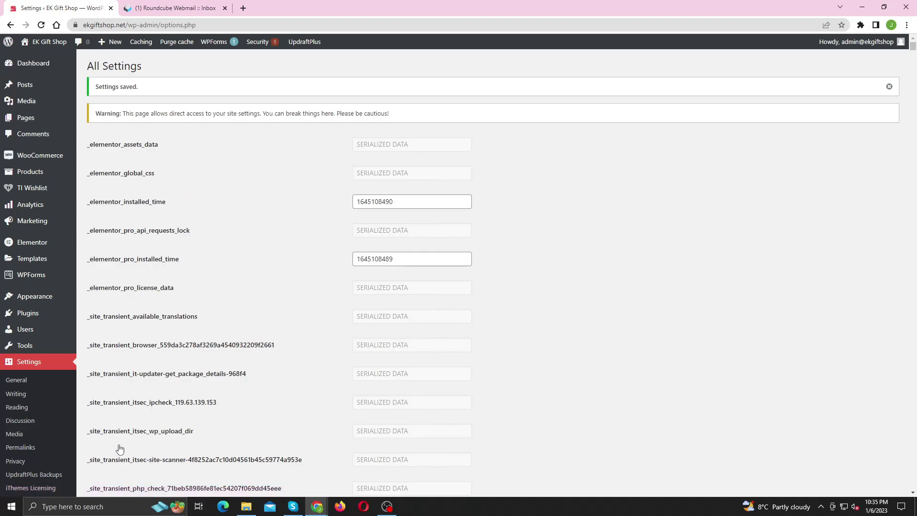
left_click(34, 385)
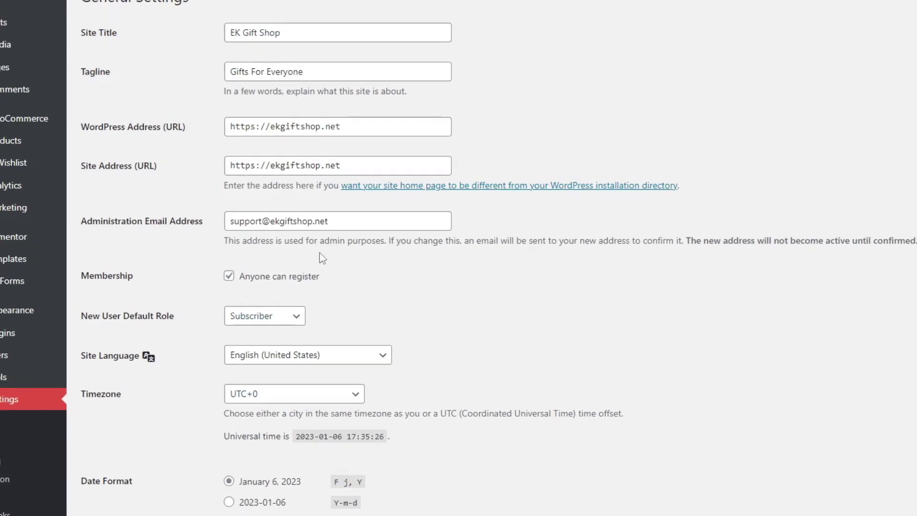
mouse_move(341, 225)
left_mouse_down()
mouse_move(210, 229)
mouse_move(711, 246)
left_mouse_up()
left_click(242, 240)
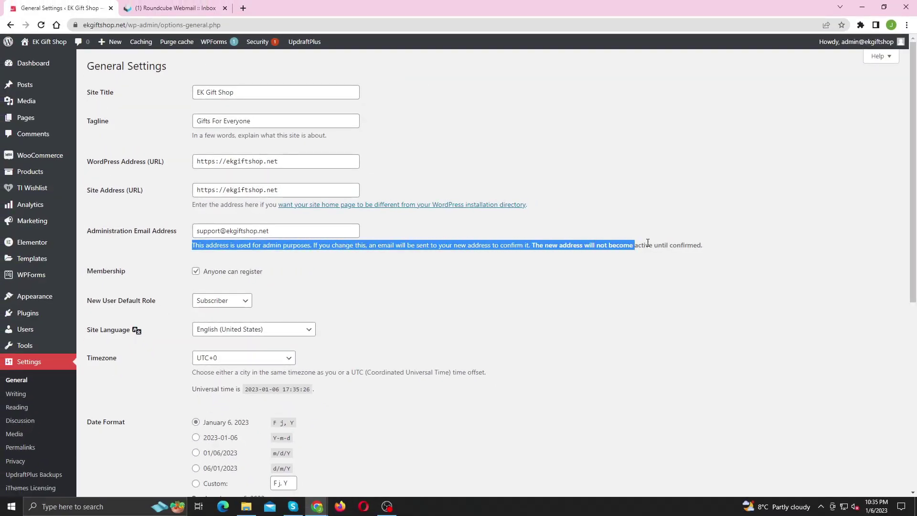
left_click(716, 246)
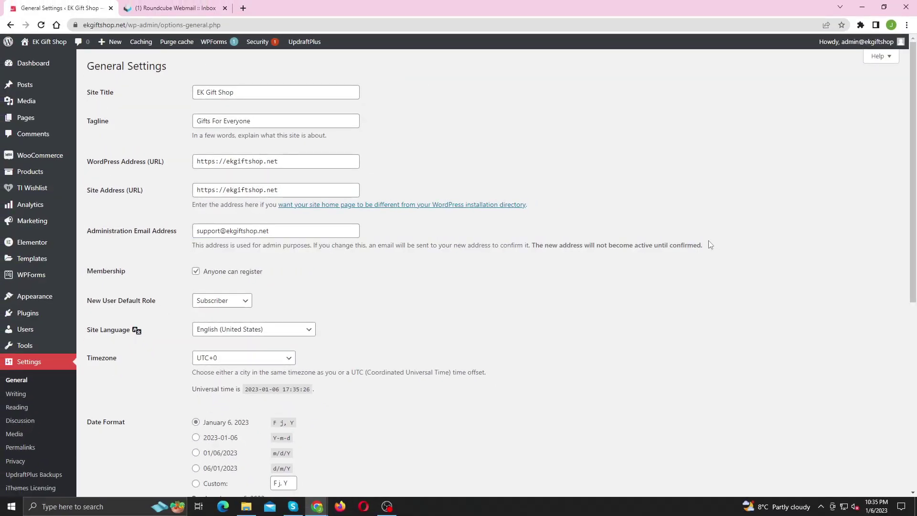
left_click(168, 7)
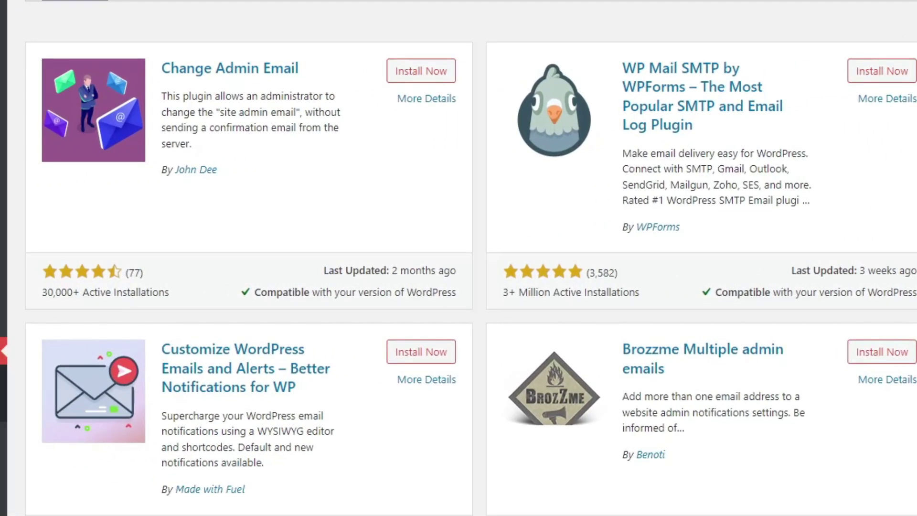
- Install and activate the Change Admin Email plugin, then return to General Settings
left_click(429, 76)
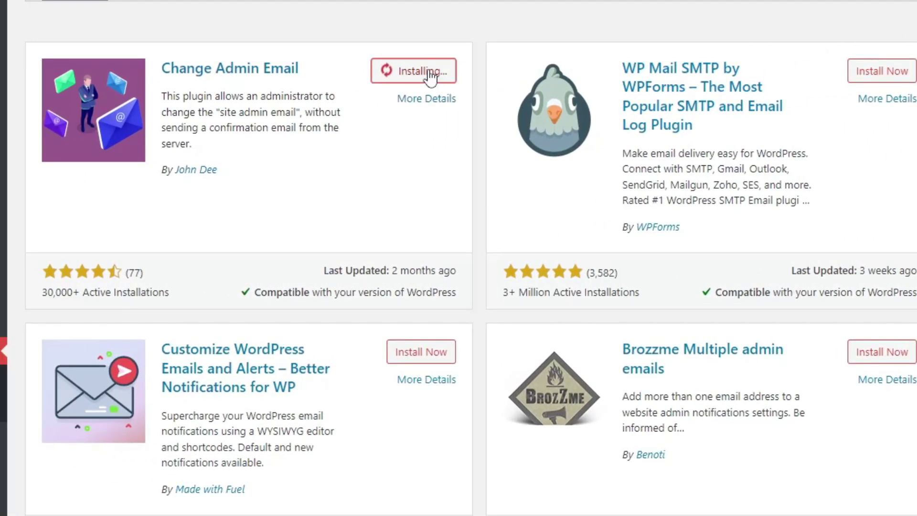
left_click(429, 76)
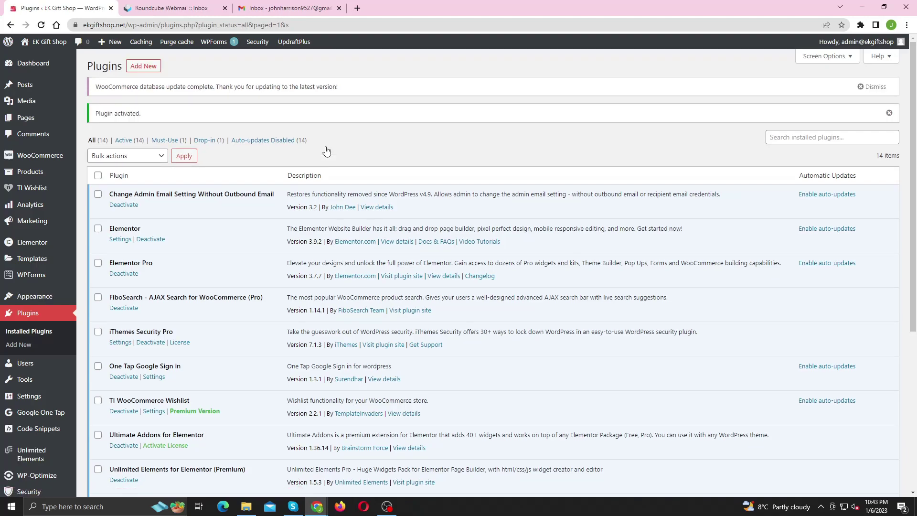
scroll(326, 151, "down", 3)
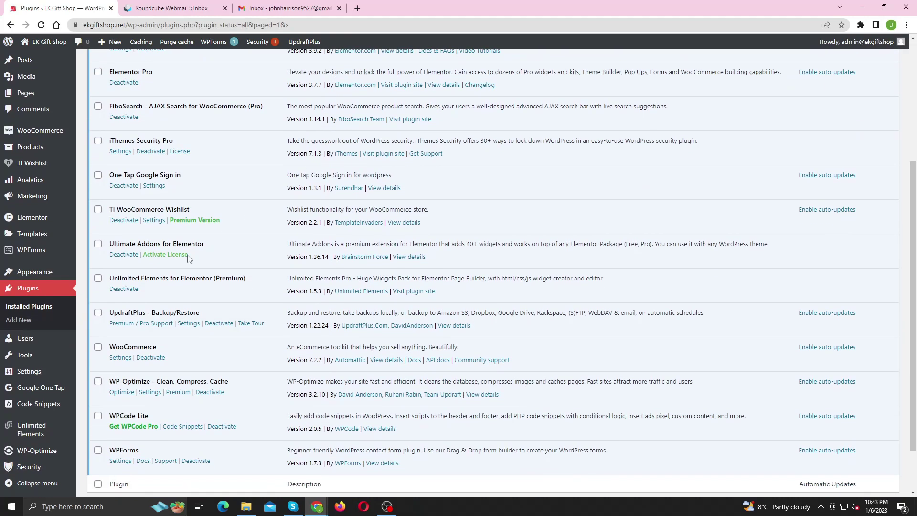
left_click(100, 350)
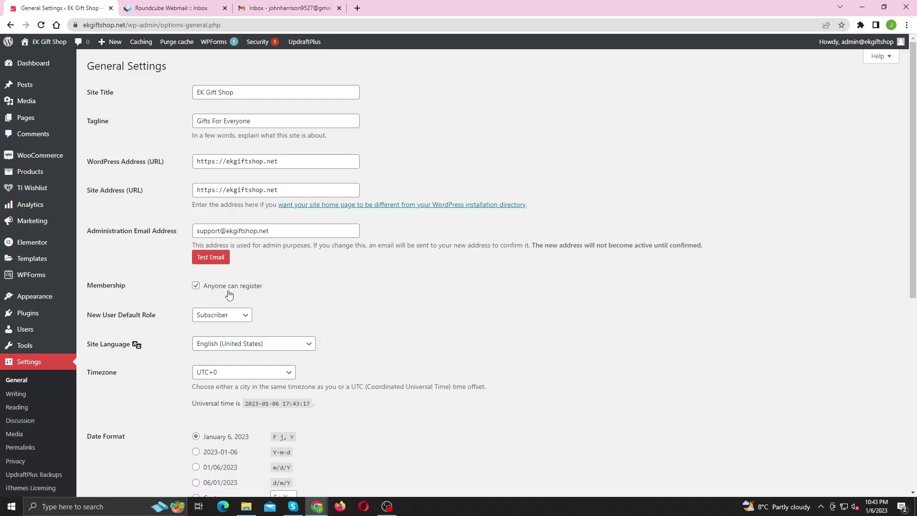
left_click(287, 8)
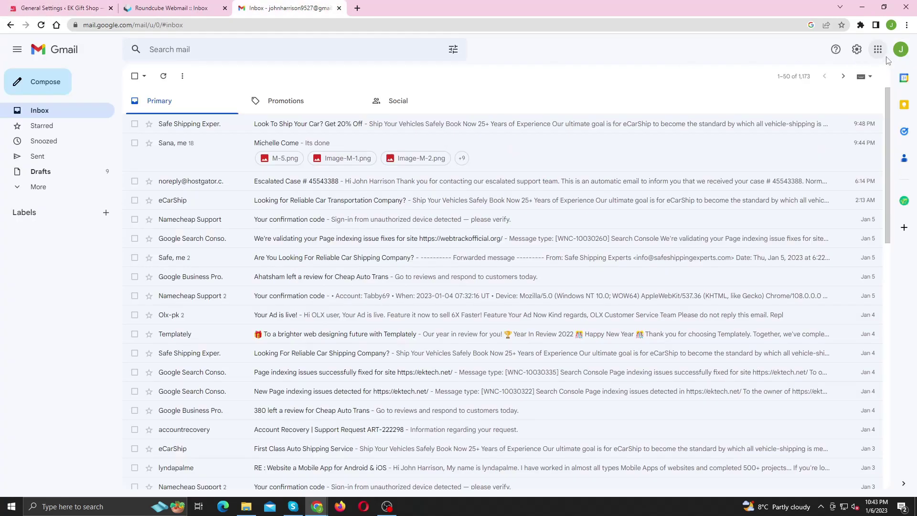
left_click(900, 48)
left_click_drag(873, 134, 779, 135)
right_click(824, 136)
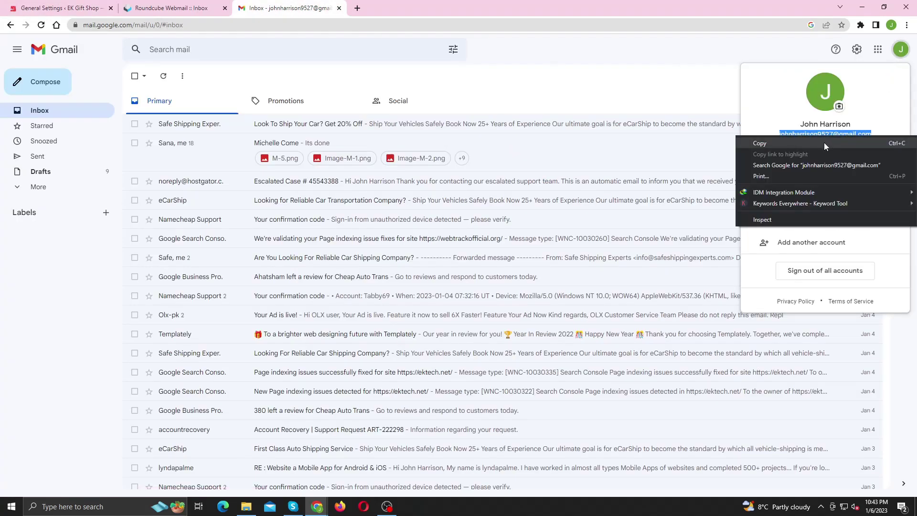
left_click(825, 145)
left_click(86, 9)
triple_click(219, 230)
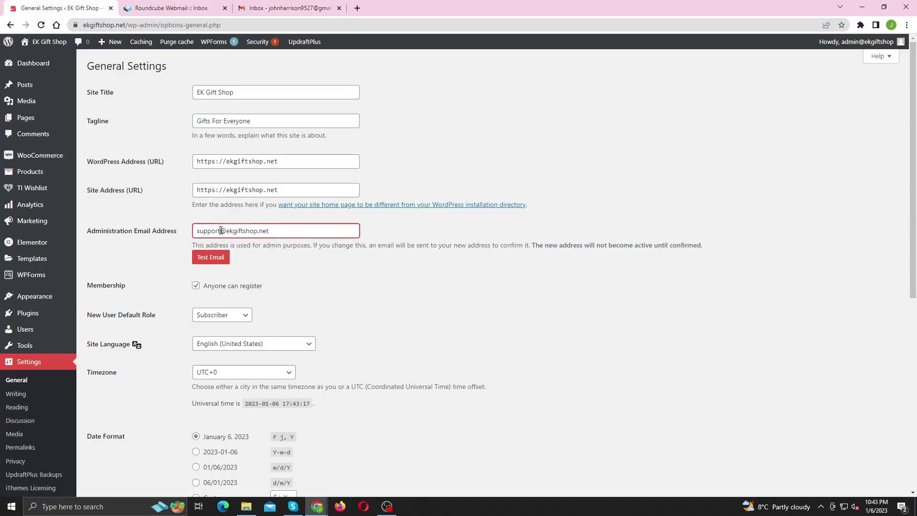
right_click(220, 229)
left_click(263, 275)
scroll(263, 277, "down", 5)
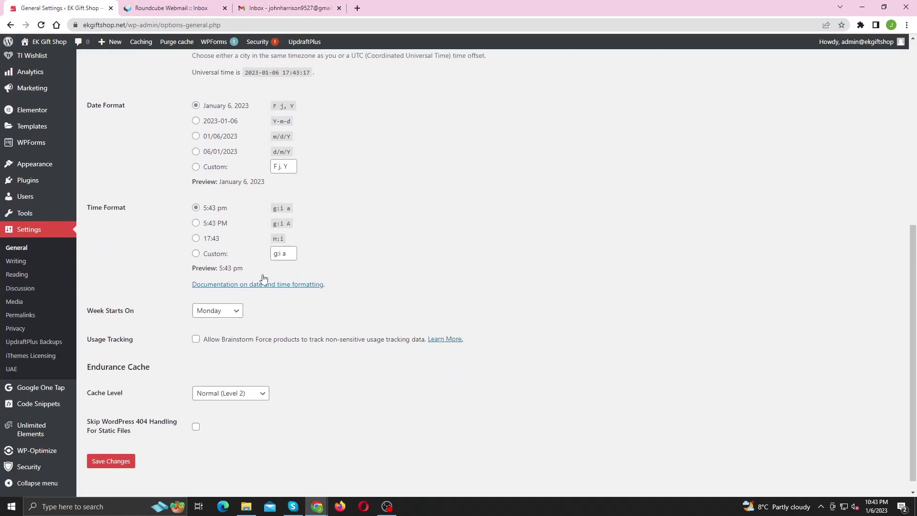
left_click(124, 454)
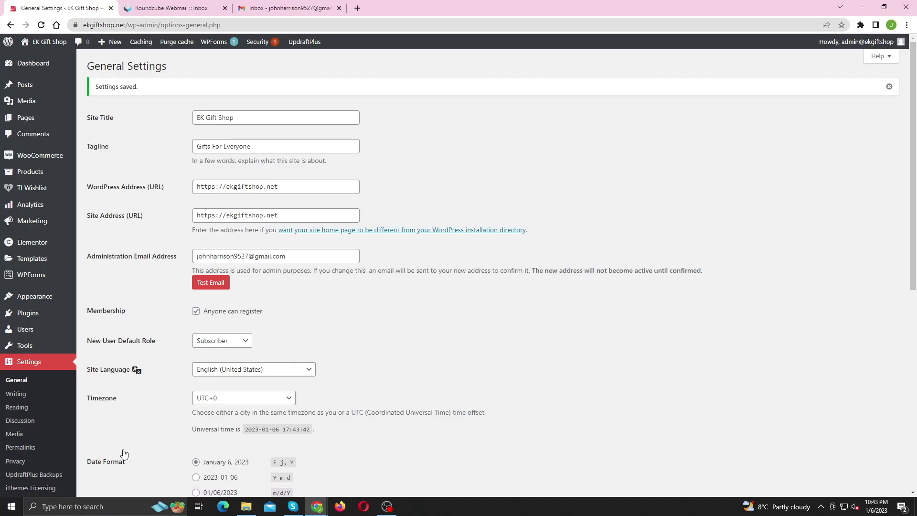
left_click_drag(156, 86, 97, 86)
left_click(121, 100)
left_click_drag(191, 271, 710, 275)
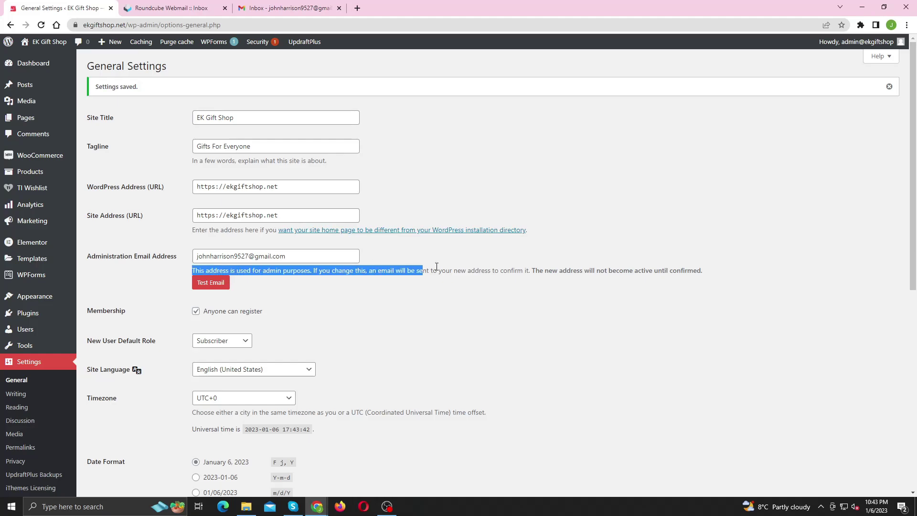